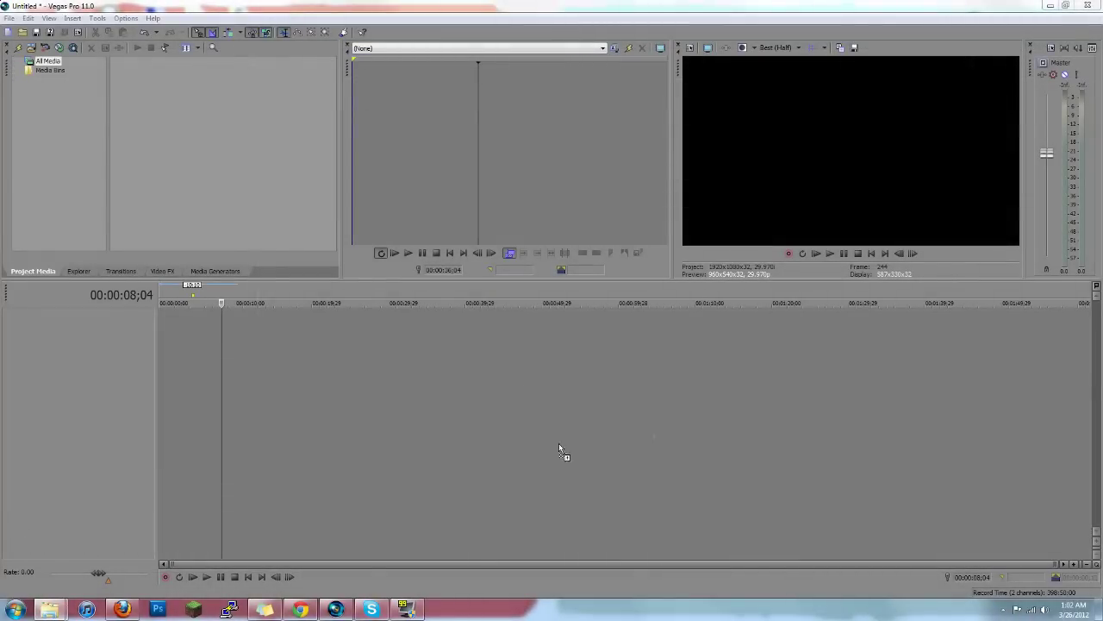
# - Add castlewars.wmv to the timeline, then play and pause it
pyautogui.moveTo(140, 347); pyautogui.dragTo(133, 345)
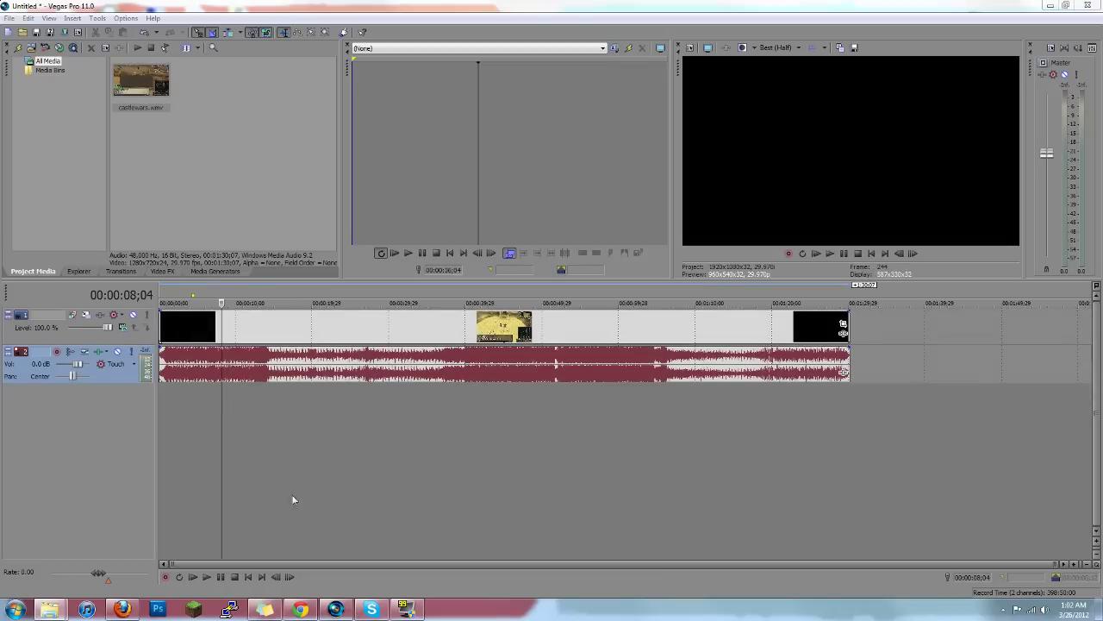
pyautogui.click(206, 578)
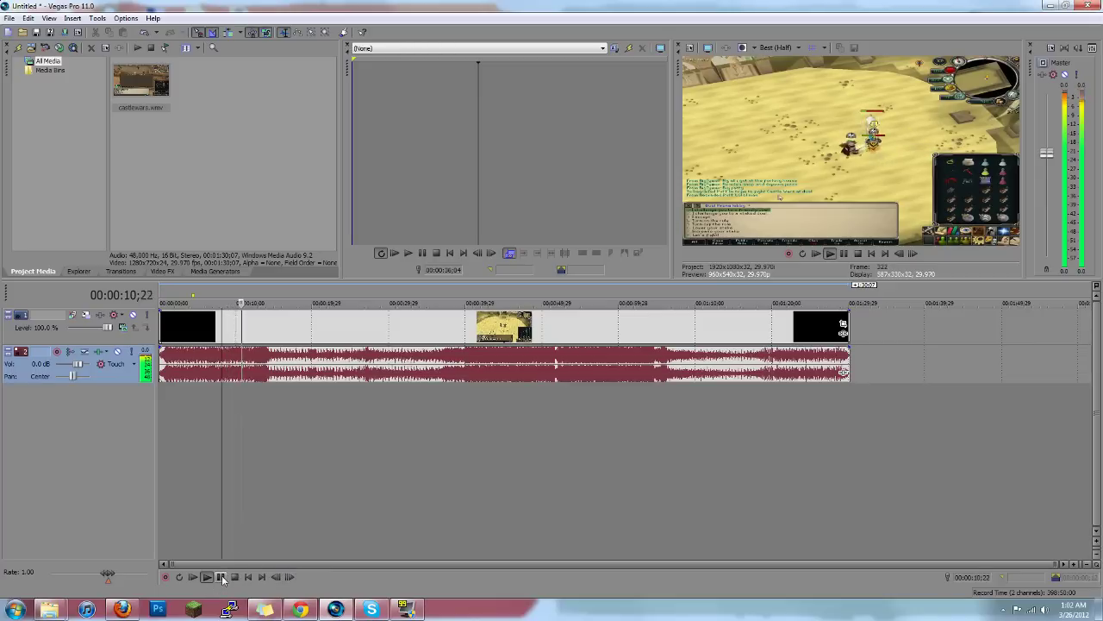
pyautogui.click(222, 578)
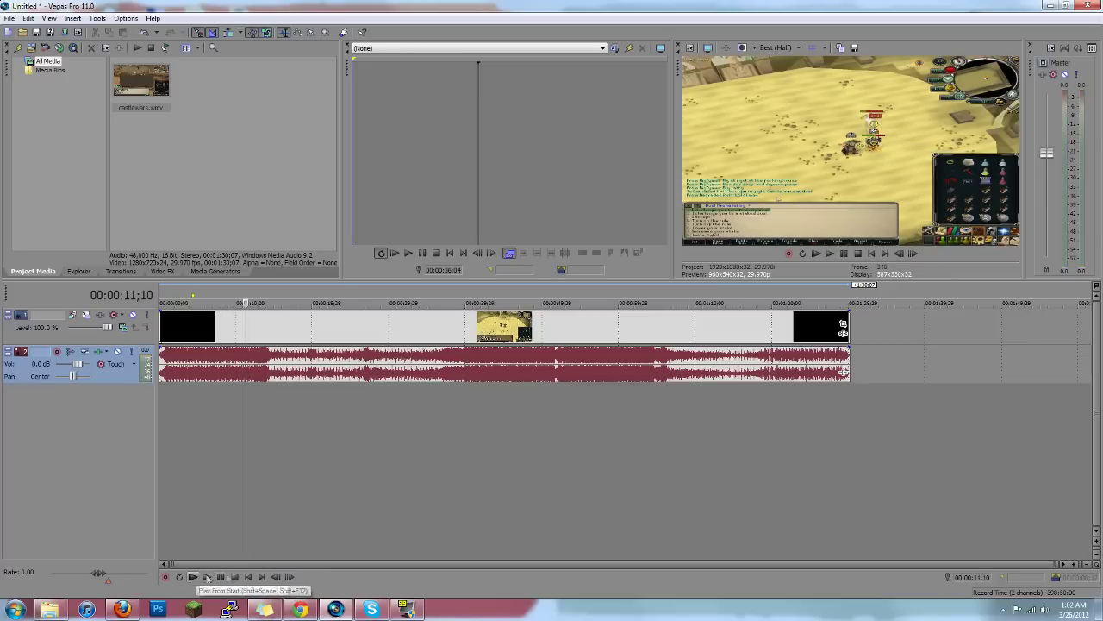
# - Jump to about 32 seconds, replay from the start, stop, and step one frame forward
pyautogui.click(409, 406)
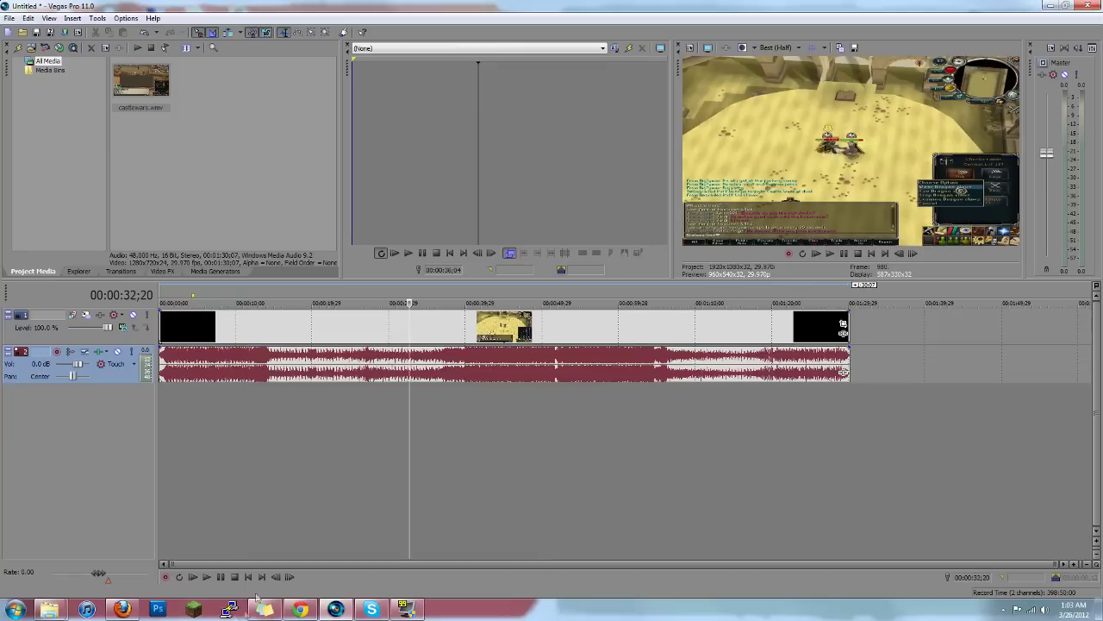
pyautogui.click(195, 578)
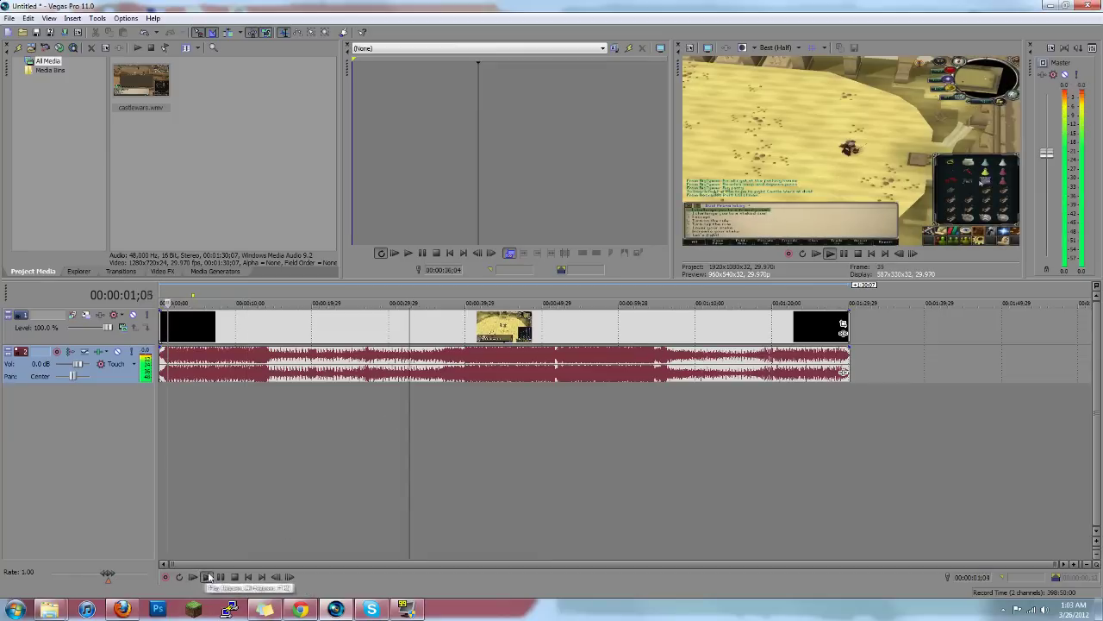
pyautogui.click(230, 581)
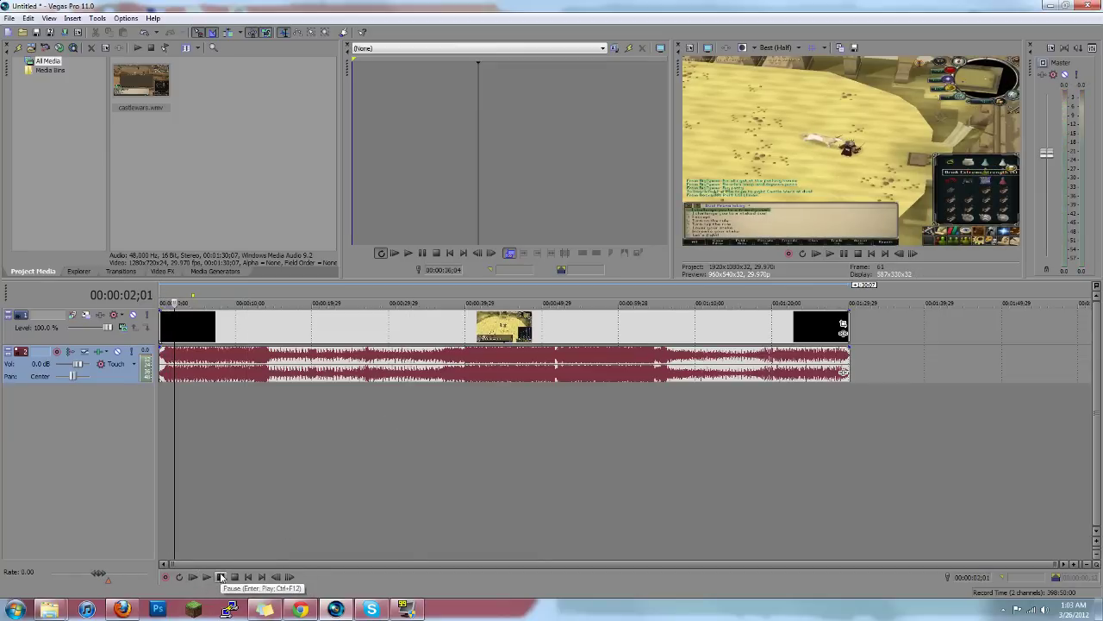
pyautogui.click(289, 578)
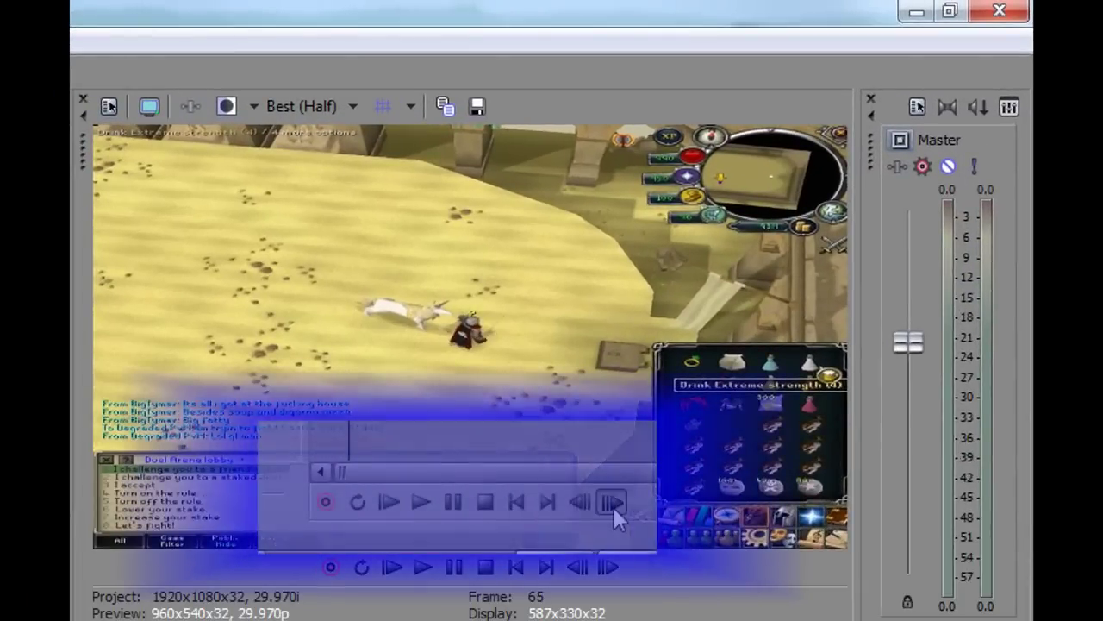
# - Advance the castlewars preview thirteen single frames, reaching about 00:00:03;06
pyautogui.click(613, 507)
pyautogui.click(614, 507)
pyautogui.click(614, 507)
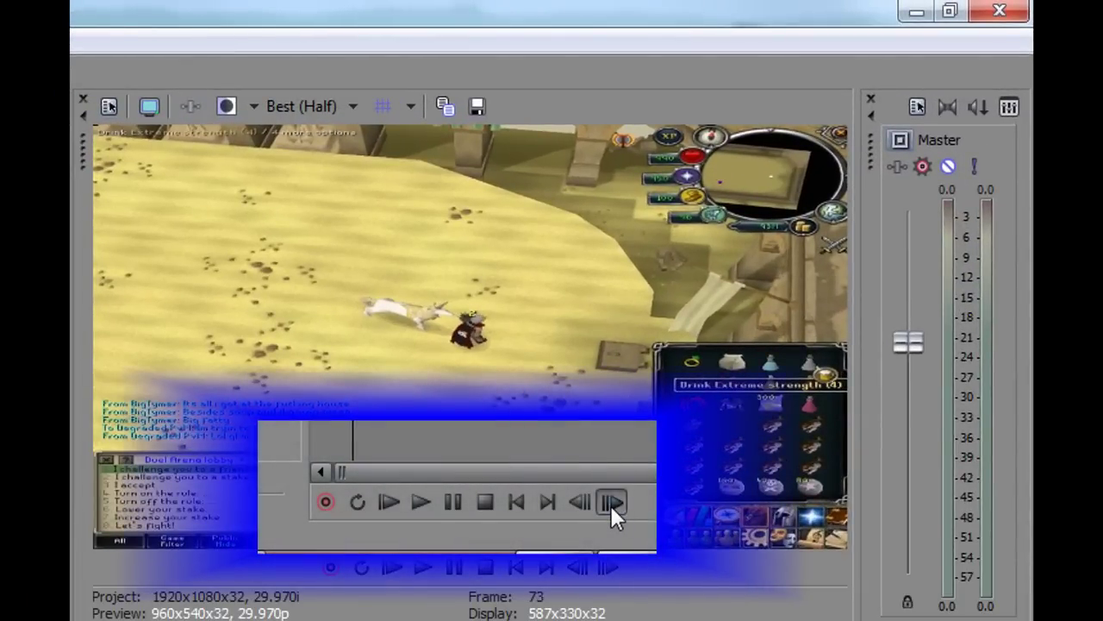
pyautogui.click(611, 505)
pyautogui.click(610, 505)
pyautogui.click(611, 505)
pyautogui.click(610, 505)
pyautogui.click(610, 505)
pyautogui.click(610, 505)
pyautogui.click(610, 505)
pyautogui.click(610, 506)
pyautogui.click(610, 505)
pyautogui.click(610, 505)
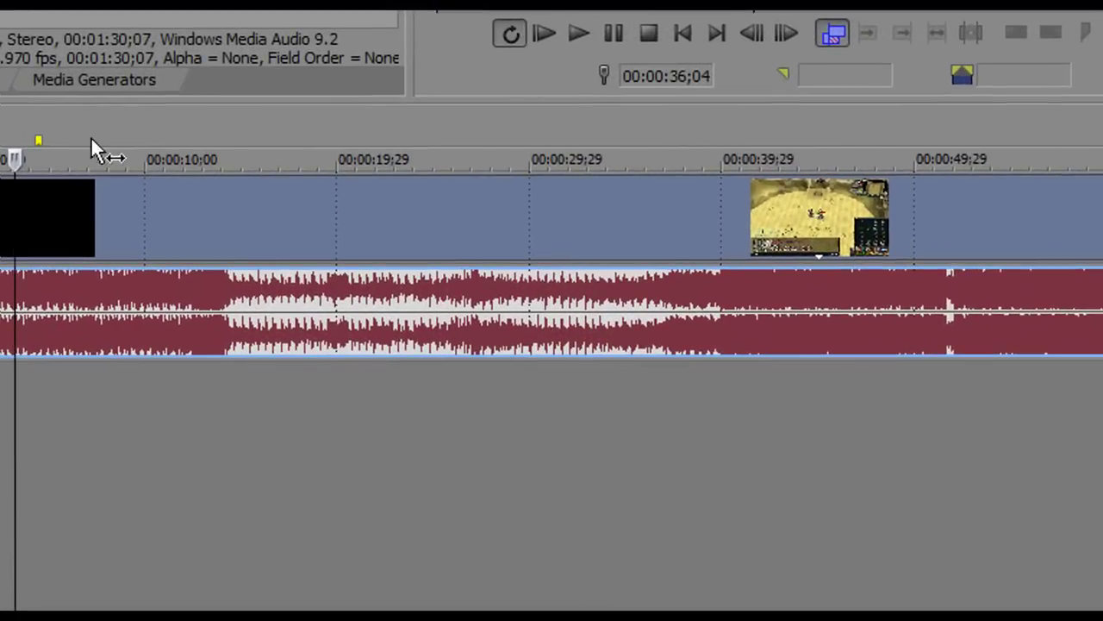
# - Select a short time range on the timeline just before 00:00:10
pyautogui.moveTo(540, 418); pyautogui.dragTo(252, 413)
pyautogui.click(574, 431)
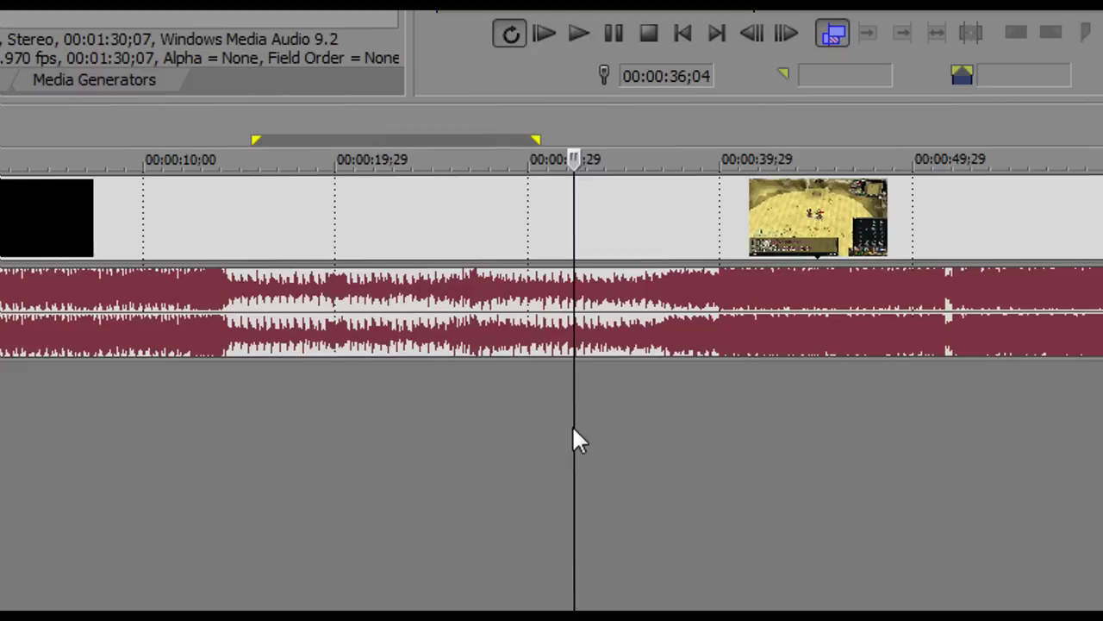
pyautogui.moveTo(532, 429); pyautogui.dragTo(270, 362)
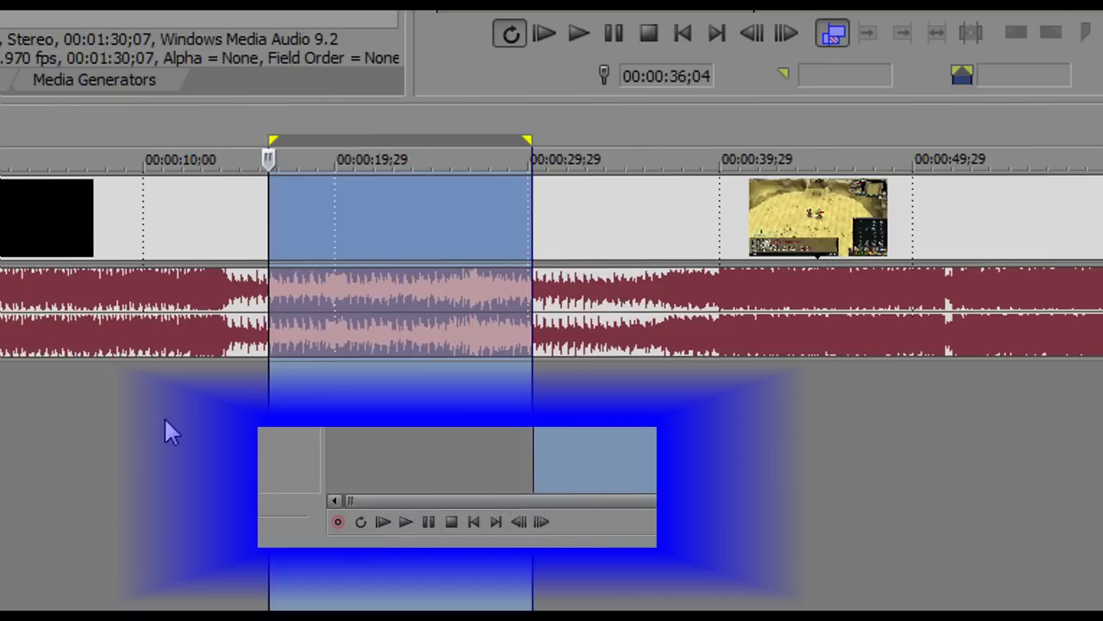
pyautogui.moveTo(162, 417); pyautogui.dragTo(114, 399)
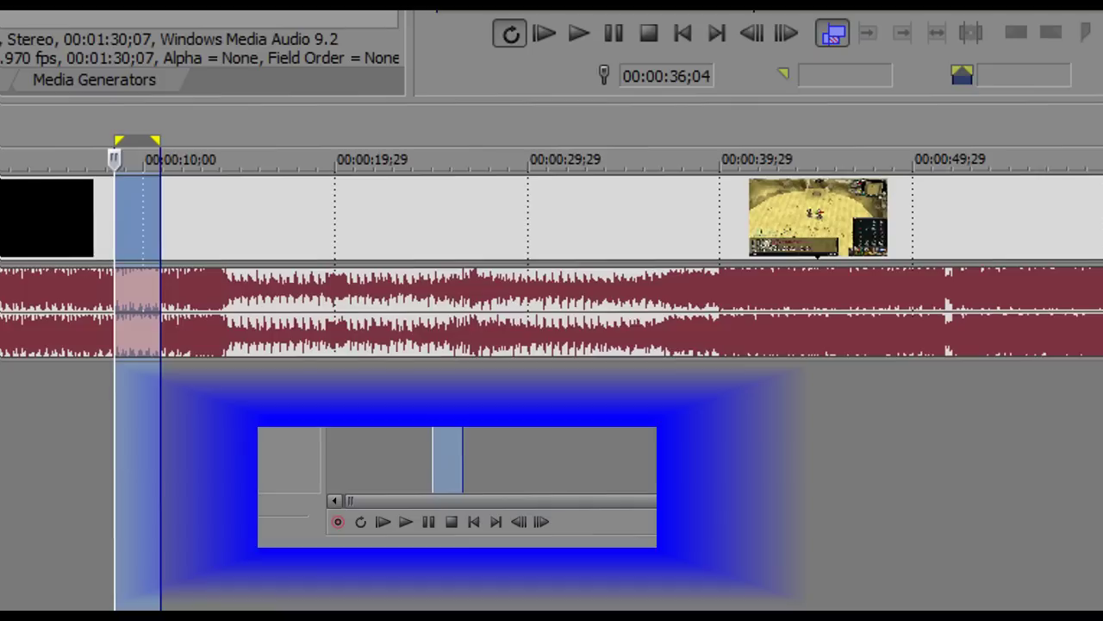
# - Play the selected region with Loop Playback on, then pause
pyautogui.click(405, 523)
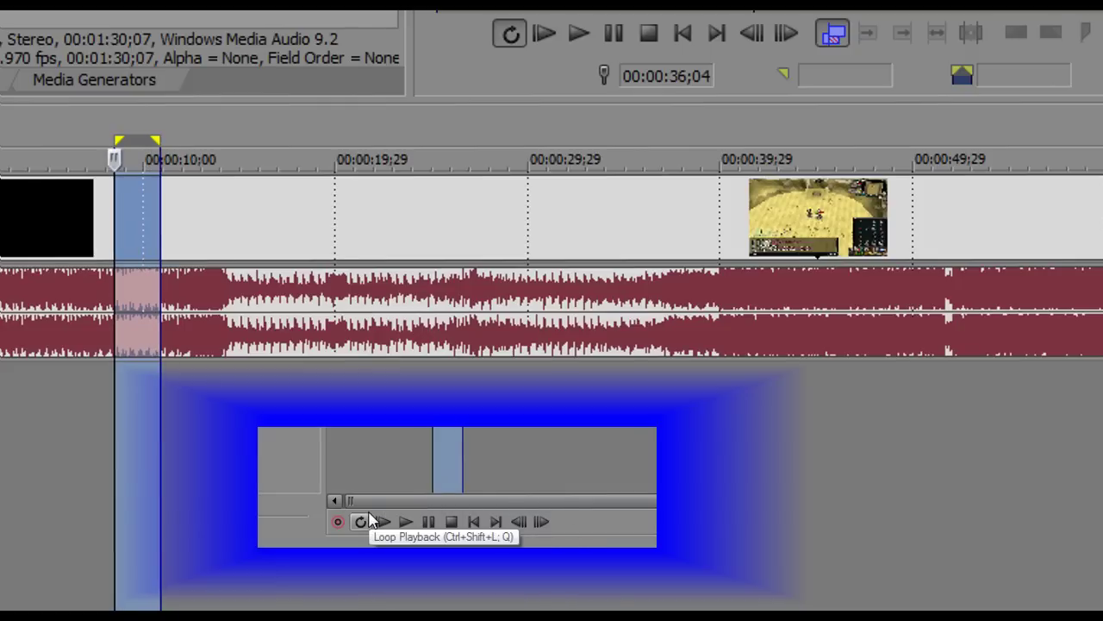
pyautogui.click(364, 524)
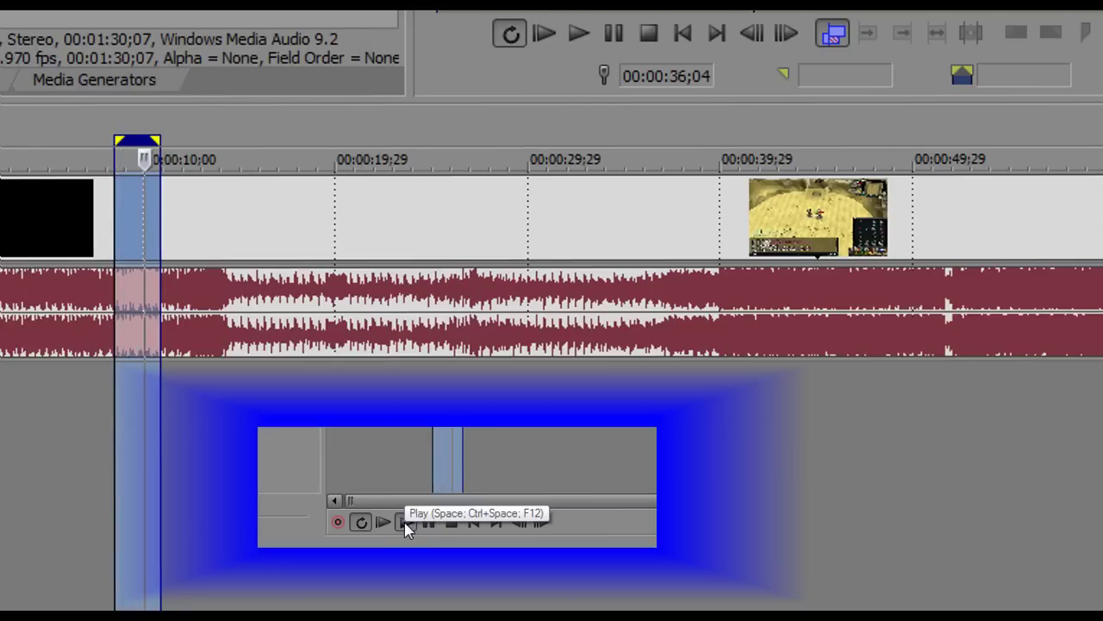
pyautogui.click(428, 524)
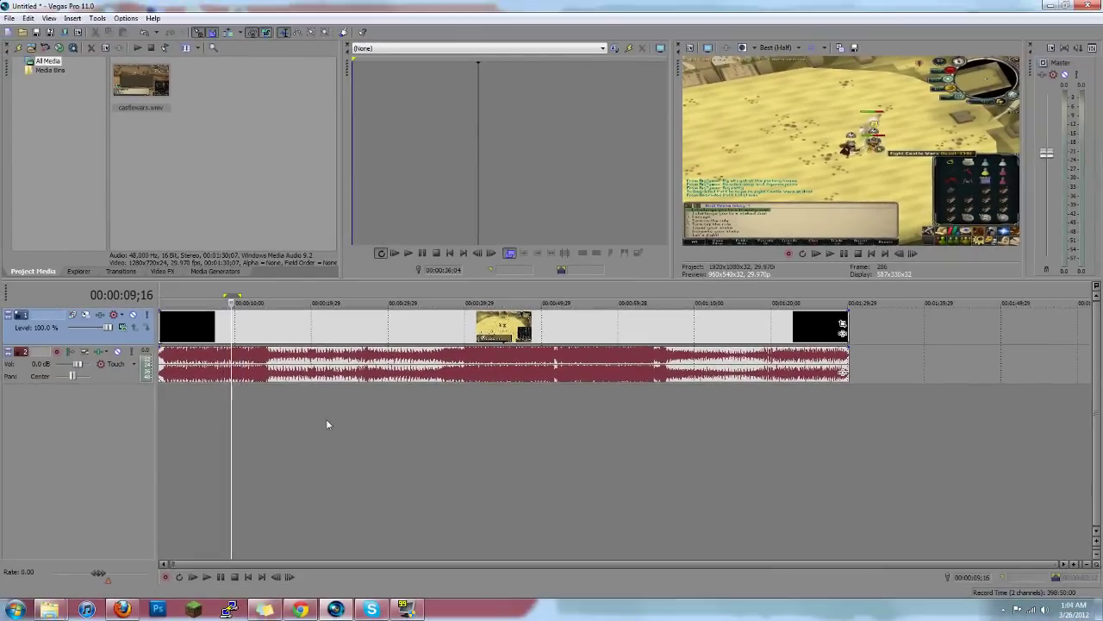
pyautogui.click(330, 422)
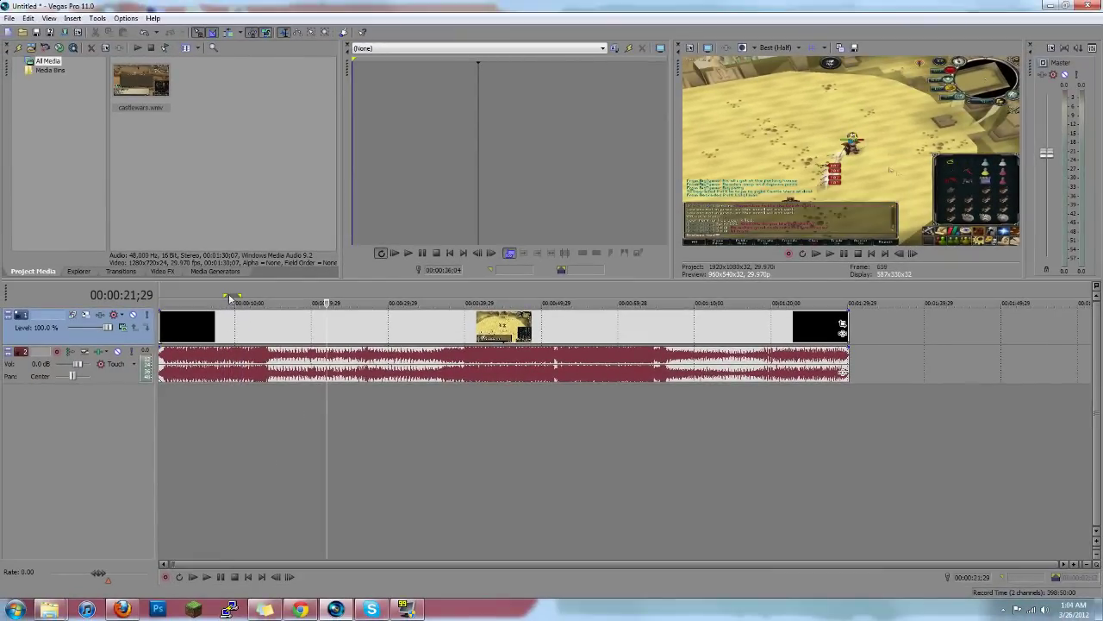
pyautogui.click(676, 426)
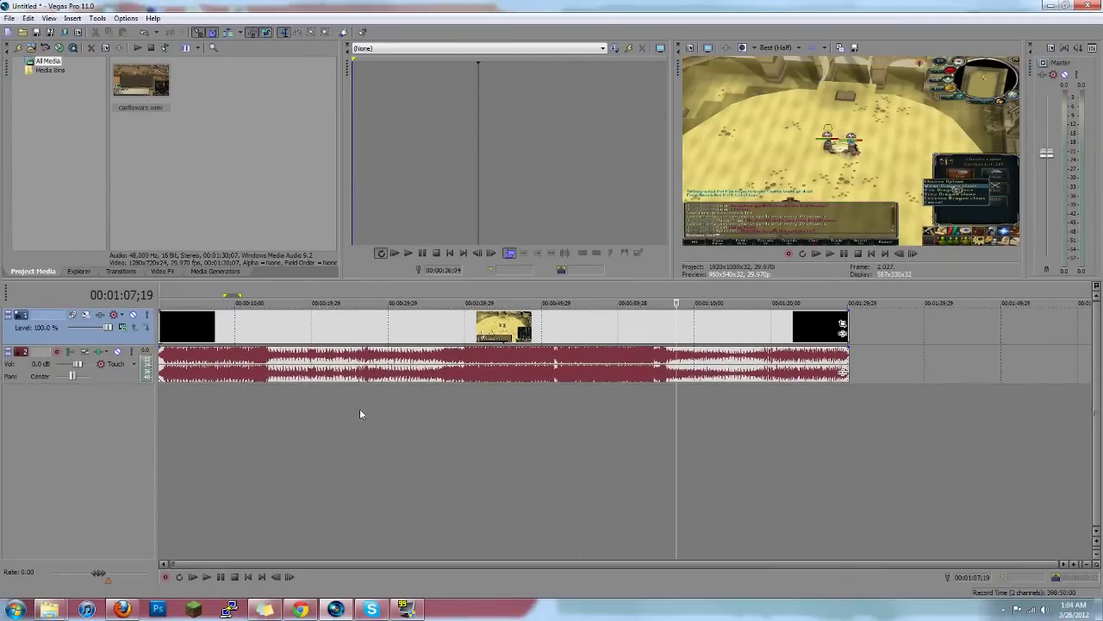
pyautogui.click(229, 443)
pyautogui.click(200, 458)
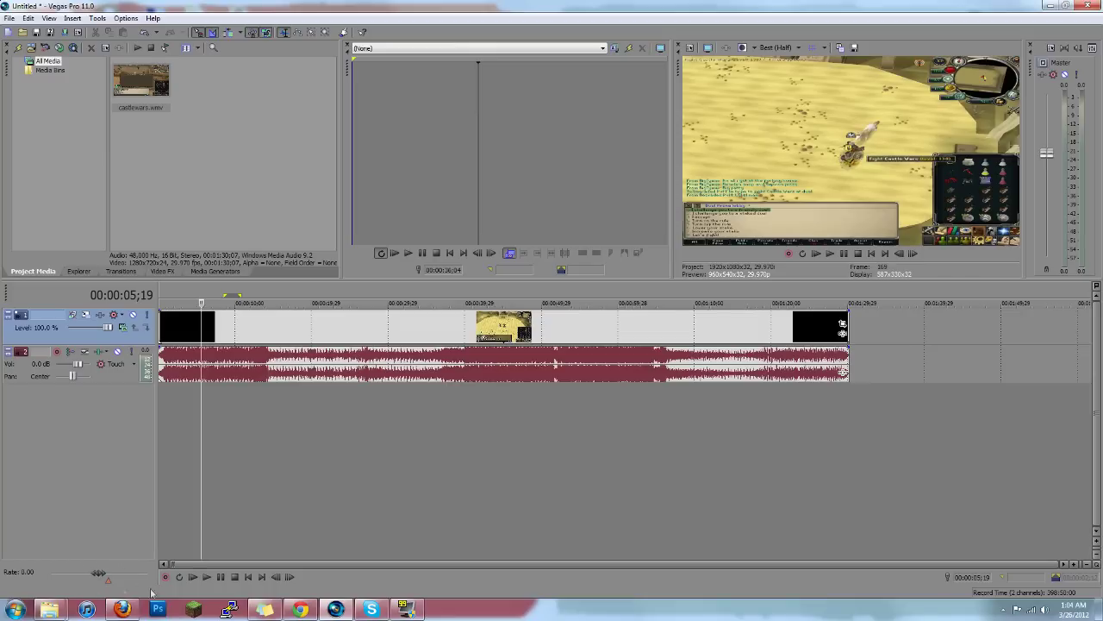
pyautogui.click(206, 577)
pyautogui.press('Return')
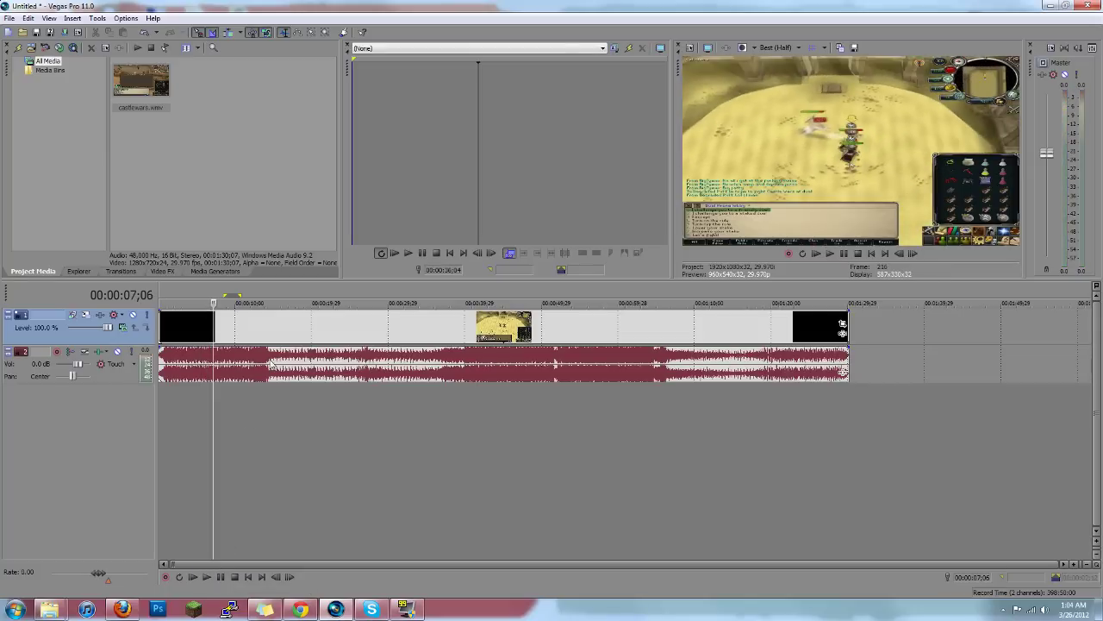
pyautogui.click(206, 577)
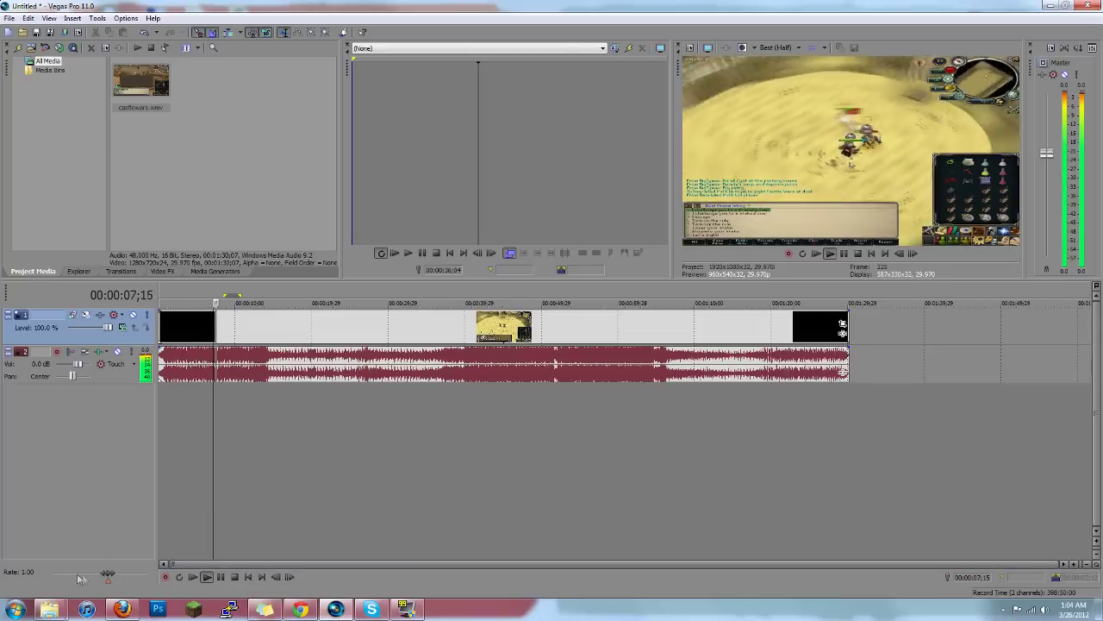
pyautogui.moveTo(102, 573); pyautogui.dragTo(79, 582)
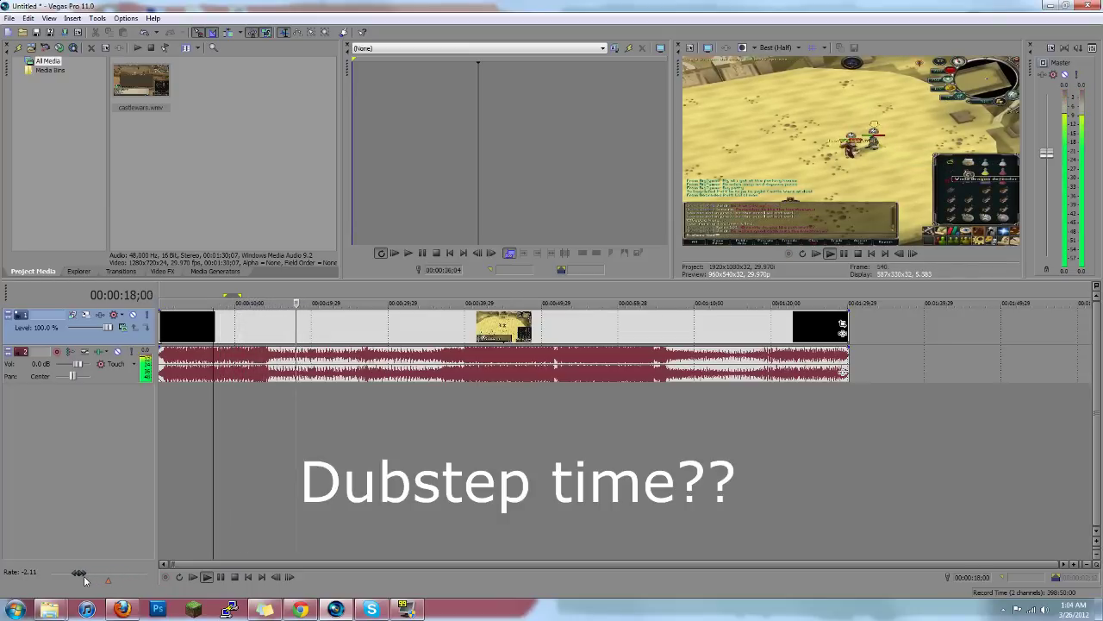
pyautogui.moveTo(78, 582); pyautogui.dragTo(68, 582)
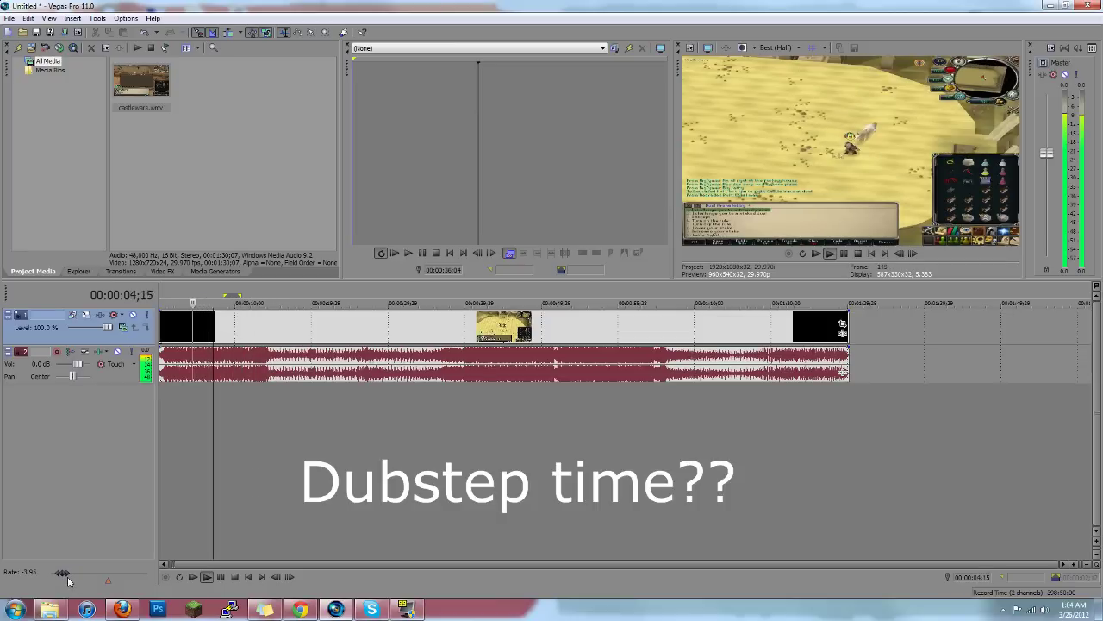
pyautogui.click(222, 576)
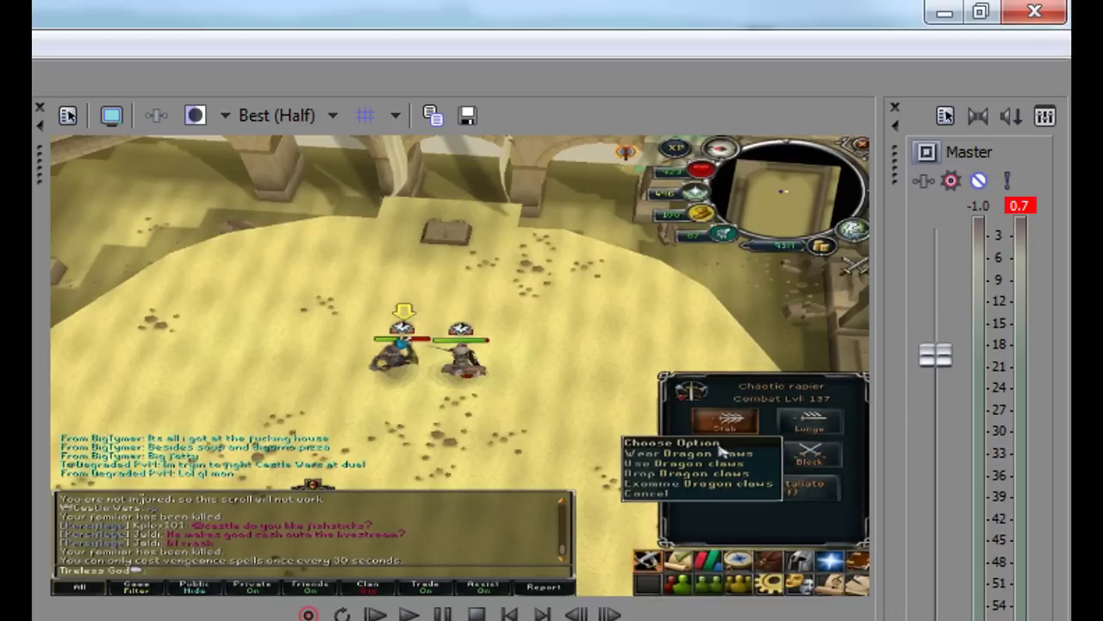
# - Play, pause, and resume the footage in the Preview window
pyautogui.click(409, 613)
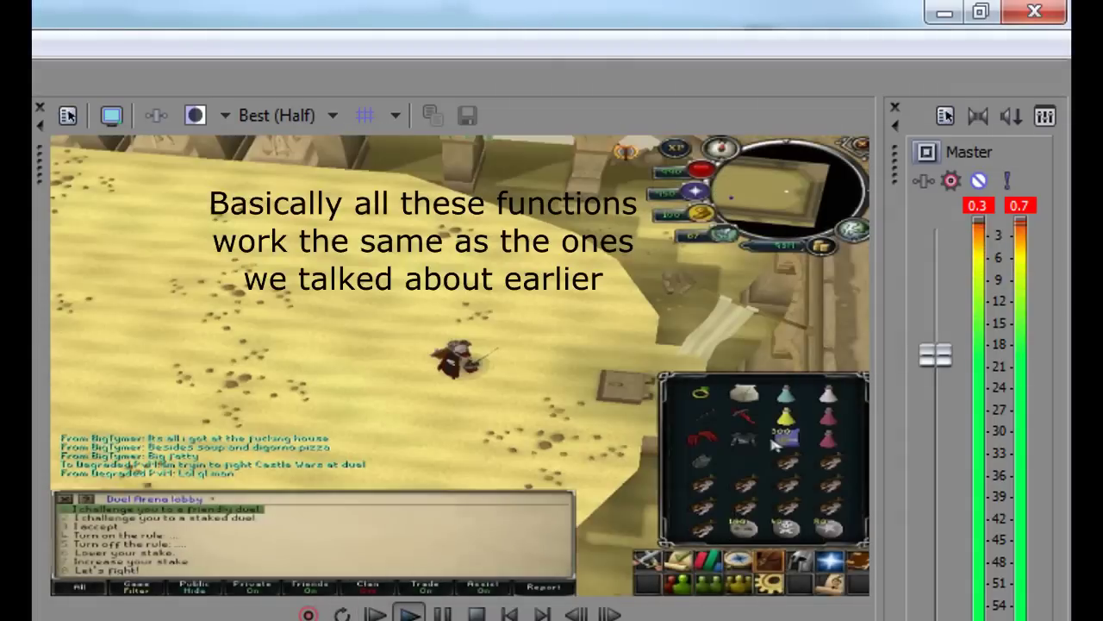
pyautogui.click(448, 615)
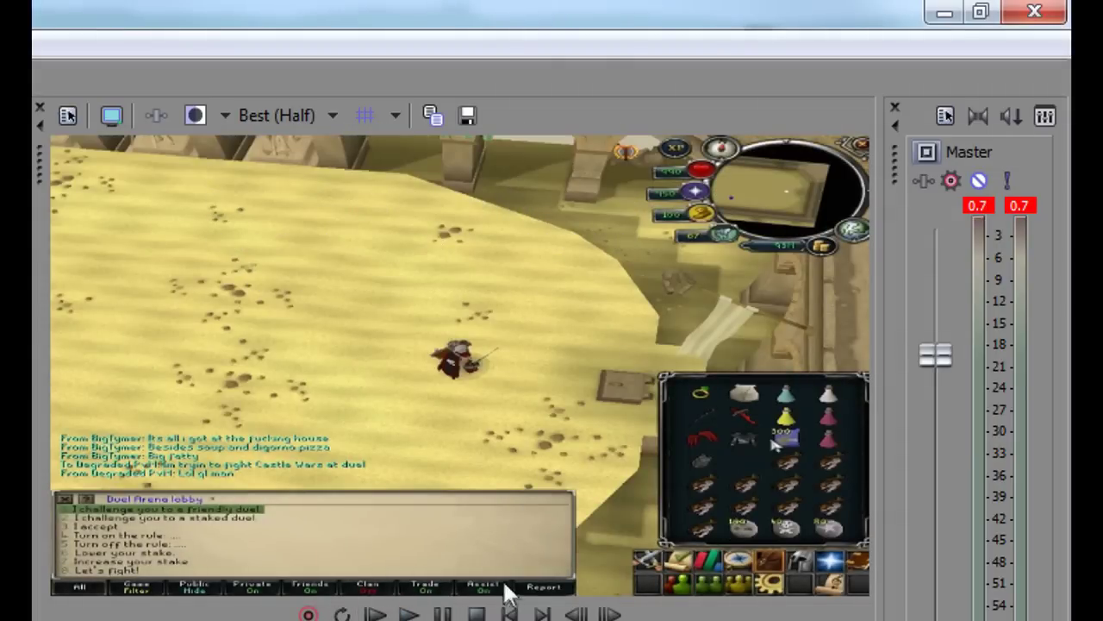
pyautogui.click(409, 613)
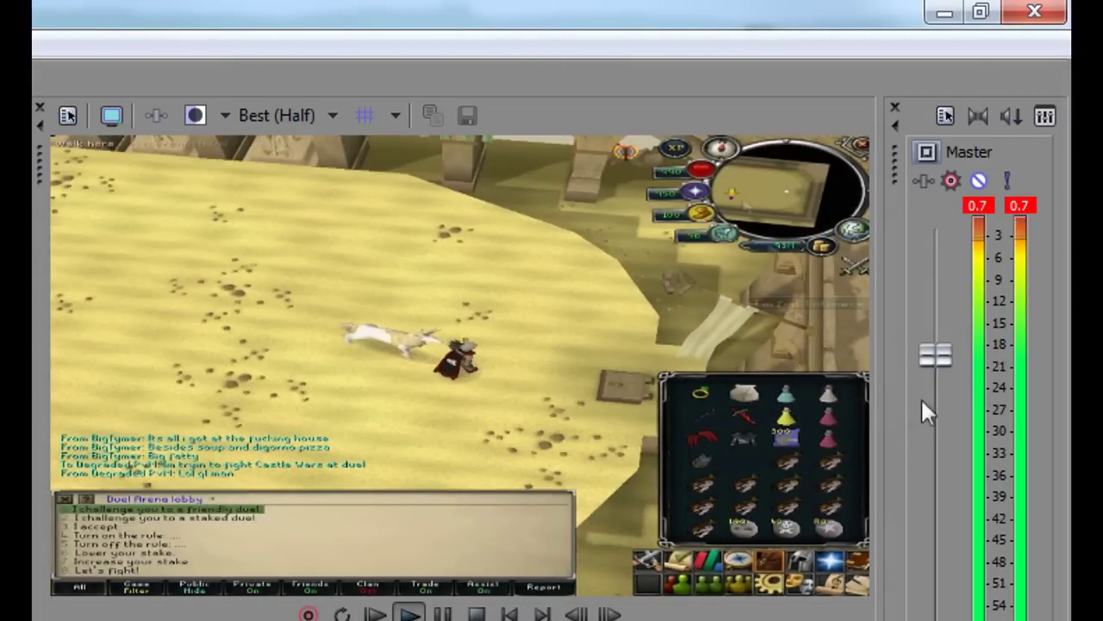
# - Drop the Master fader to about -50 dB, stop playback, then raise it to about -13 dB
pyautogui.moveTo(935, 354); pyautogui.dragTo(948, 591)
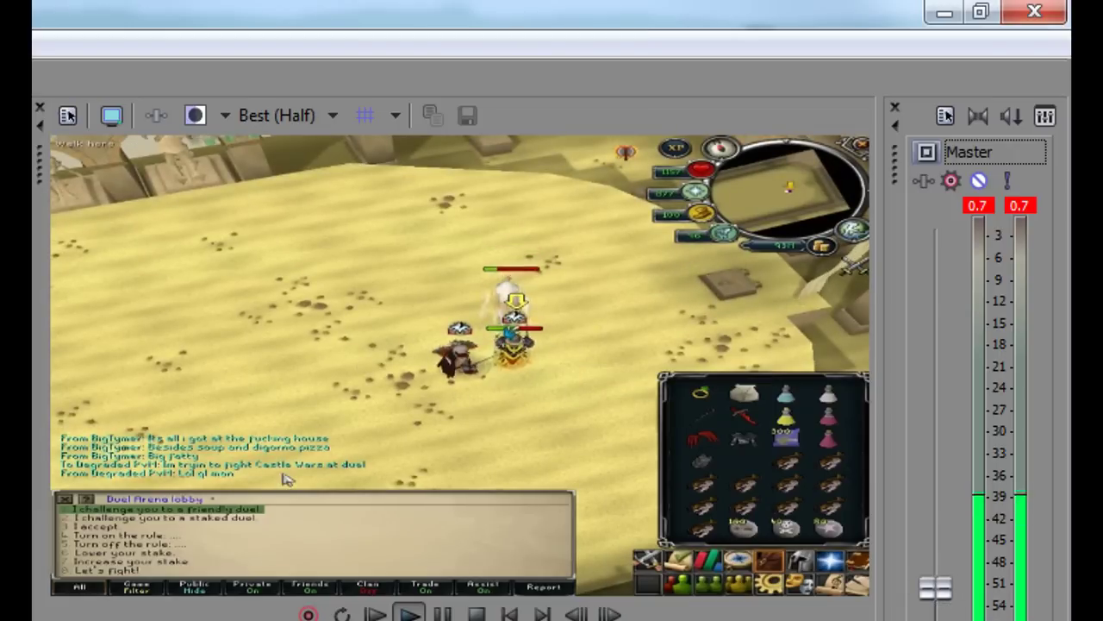
pyautogui.press('space')
pyautogui.moveTo(936, 588); pyautogui.dragTo(941, 320)
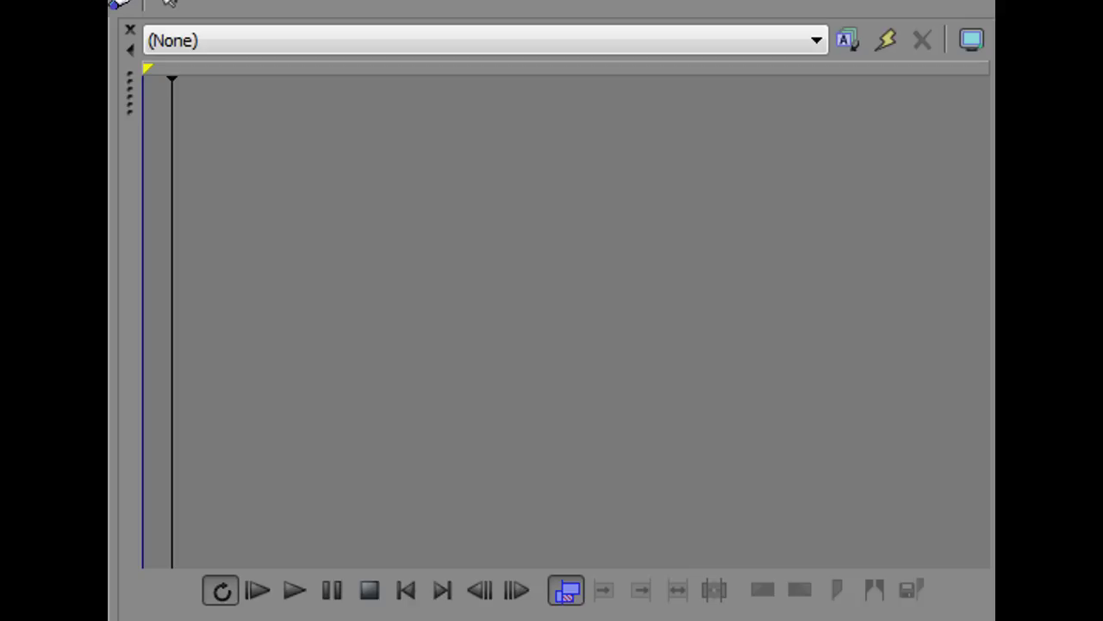
# - Load castlewars.wmv into the Trimmer and play it
pyautogui.moveTo(132, 235); pyautogui.dragTo(369, 216)
pyautogui.moveTo(547, 290); pyautogui.dragTo(547, 291)
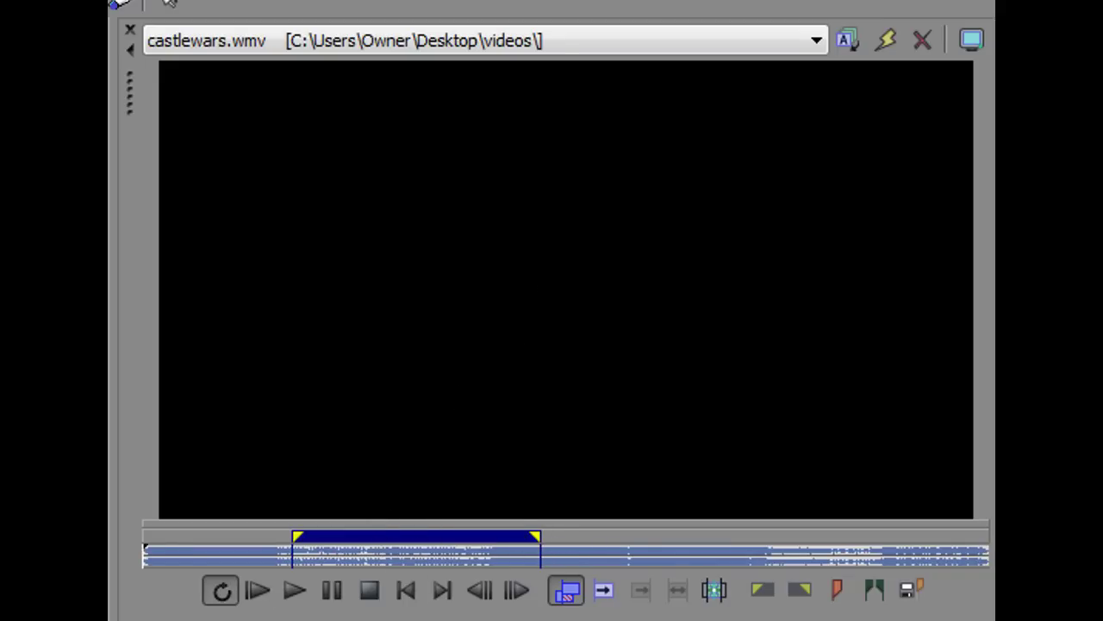
pyautogui.click(294, 592)
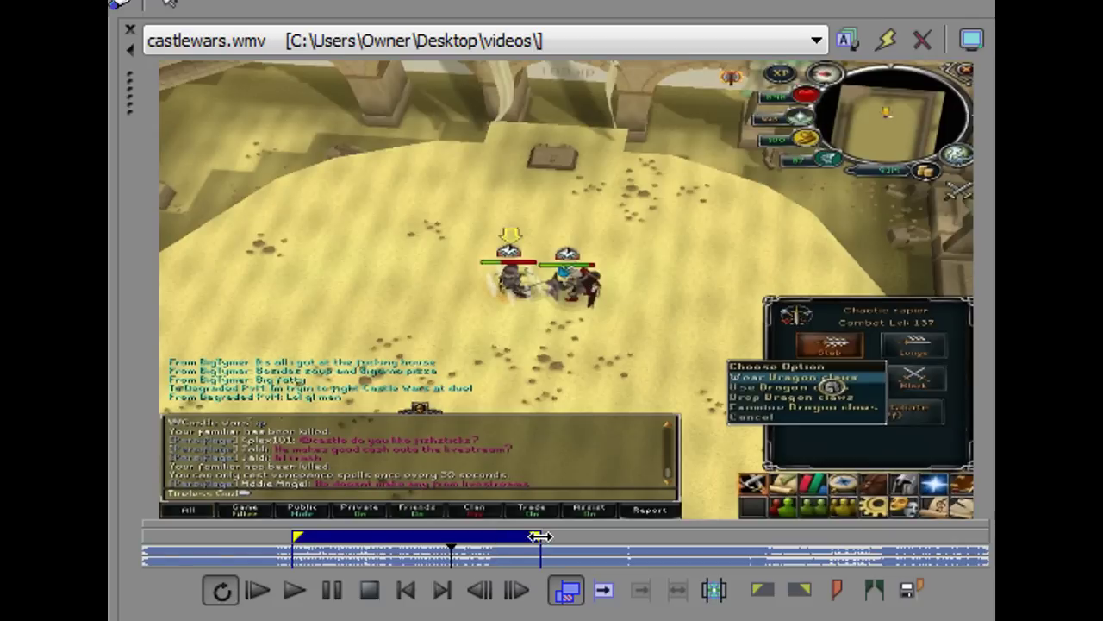
# - Narrow the Trimmer region to 26;13–34;29 and drop it onto the timeline as a new event
pyautogui.moveTo(540, 536); pyautogui.dragTo(393, 536)
pyautogui.moveTo(294, 536); pyautogui.dragTo(461, 537)
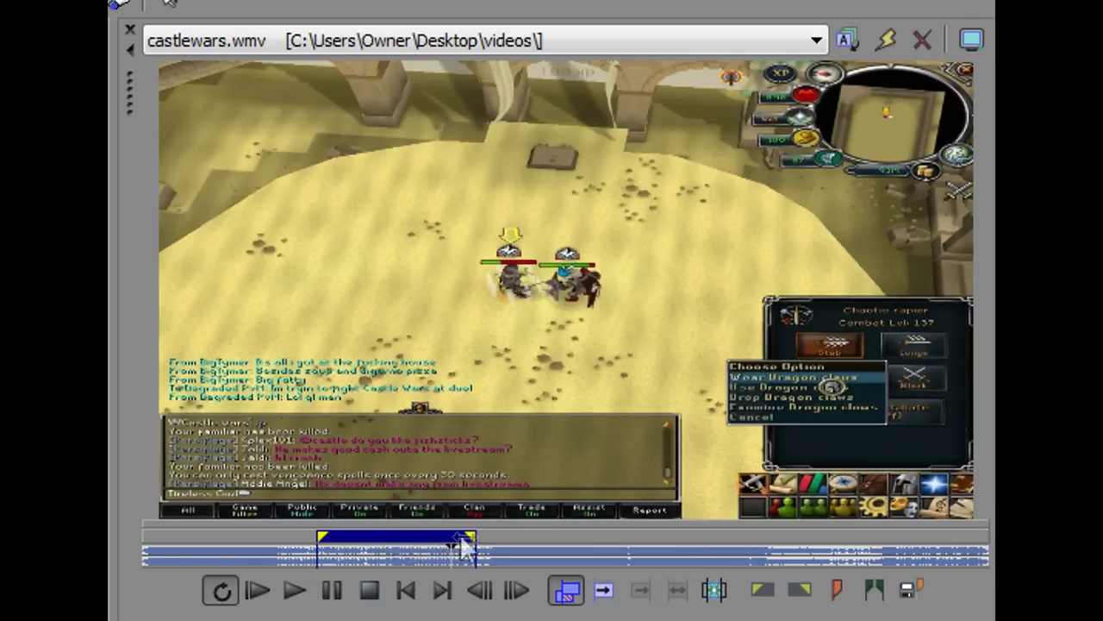
pyautogui.moveTo(391, 552); pyautogui.dragTo(461, 548)
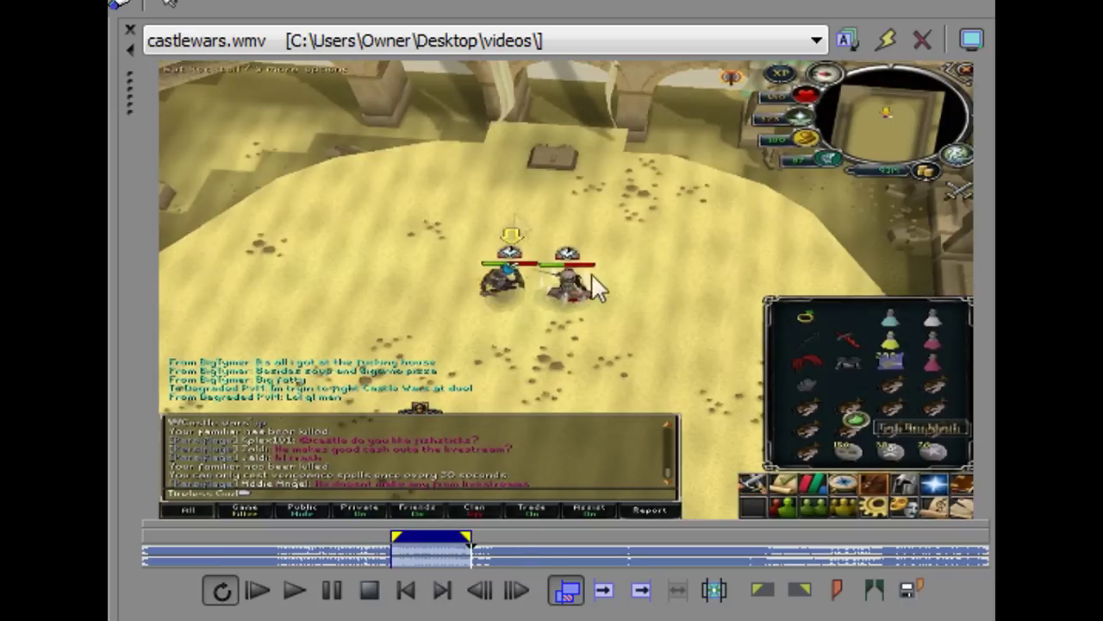
pyautogui.moveTo(444, 556); pyautogui.dragTo(535, 620)
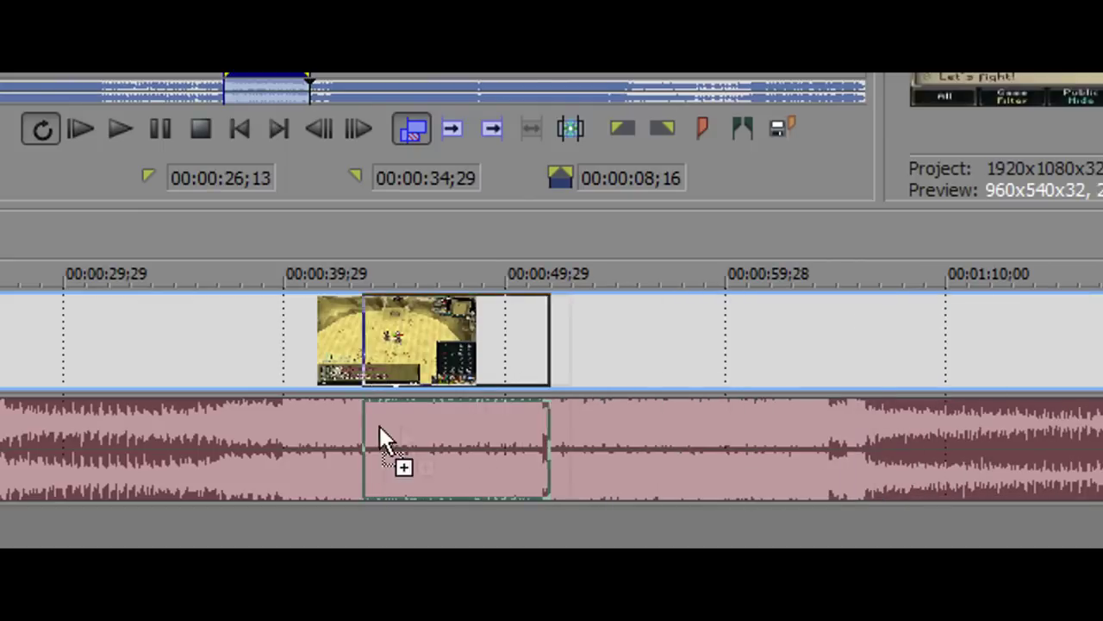
pyautogui.moveTo(380, 427); pyautogui.dragTo(258, 414)
# - Delete the leftover full-length castlewars video and audio events around the new clip
pyautogui.click(169, 354)
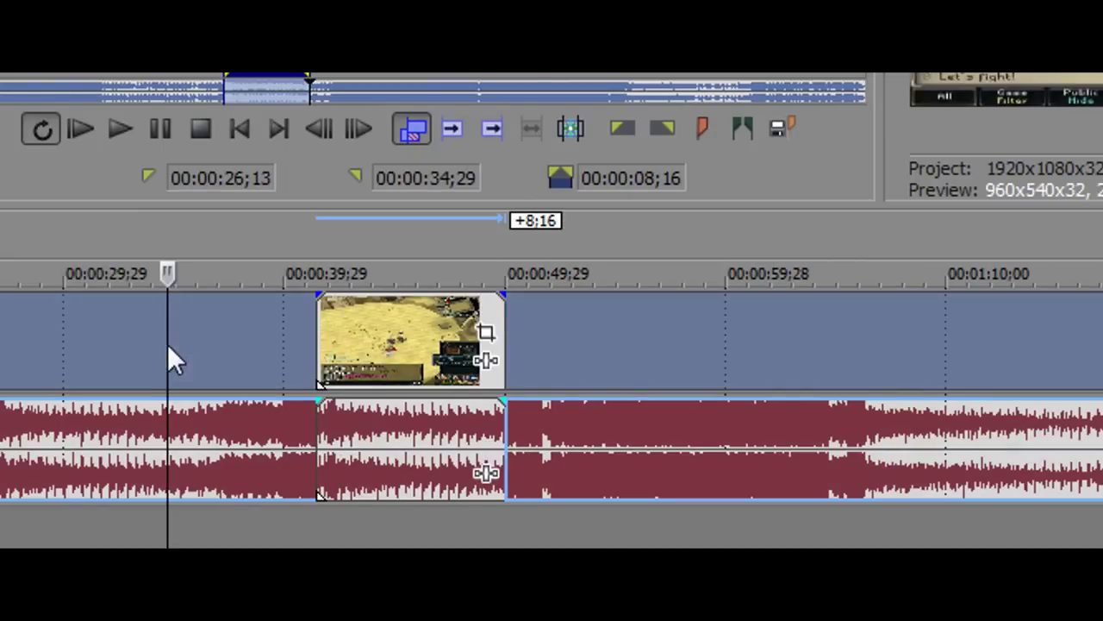
pyautogui.click(221, 492)
pyautogui.press('Delete')
# - Place the cursor at the sub-clip's start, then play and stop it
pyautogui.click(402, 341)
pyautogui.click(315, 310)
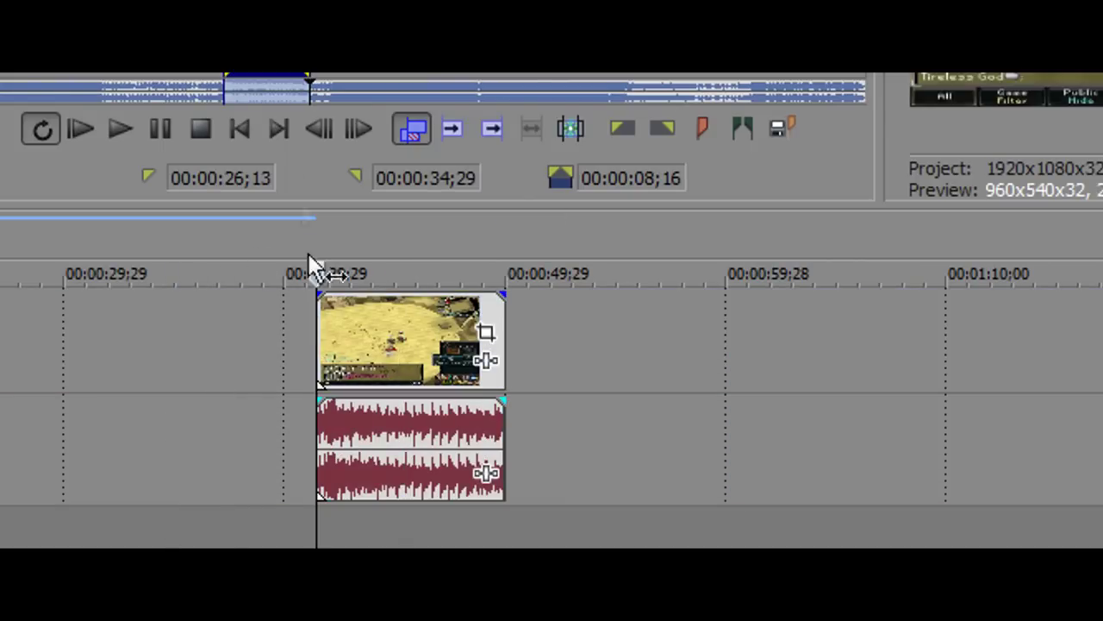
pyautogui.click(118, 129)
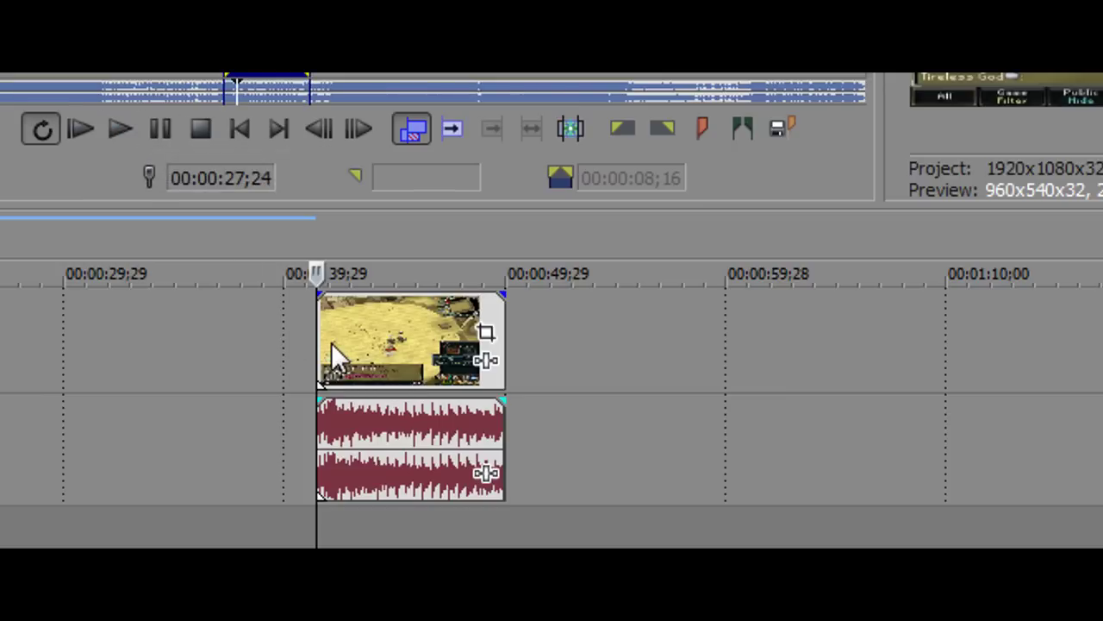
pyautogui.press('space')
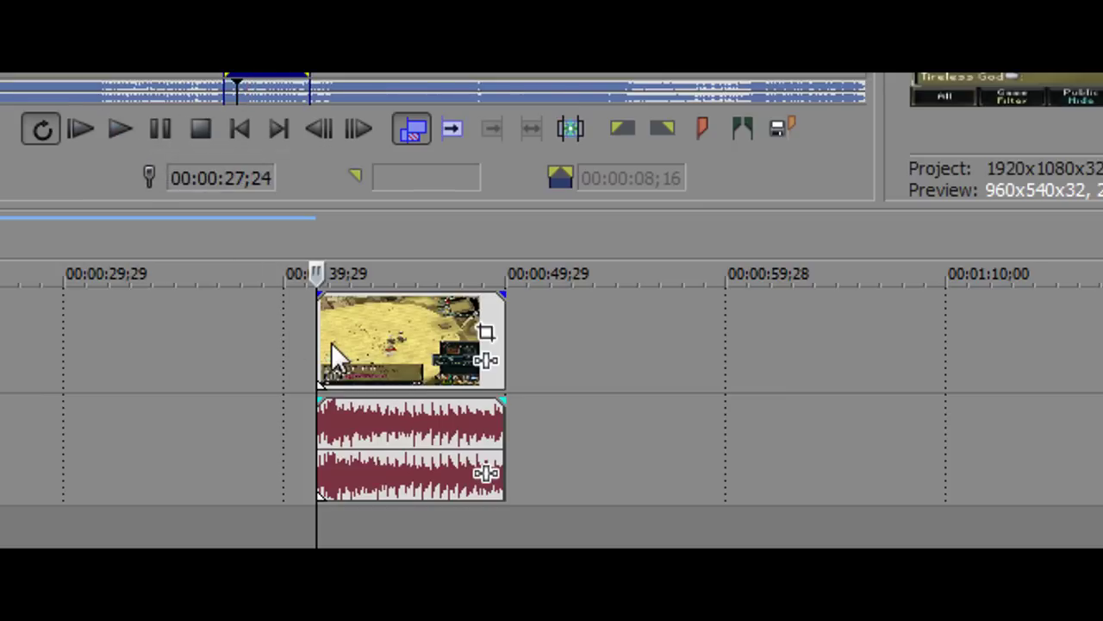